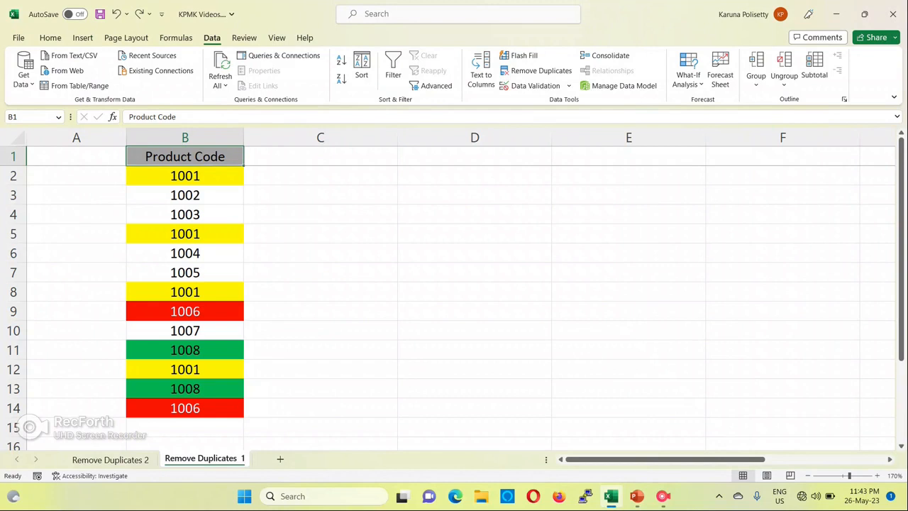
Remove duplicates from the Product Code list on the Remove Duplicates 1 sheet, with all columns selected and headers recognised
{"action": "left_click", "coordinate": [185, 176]}
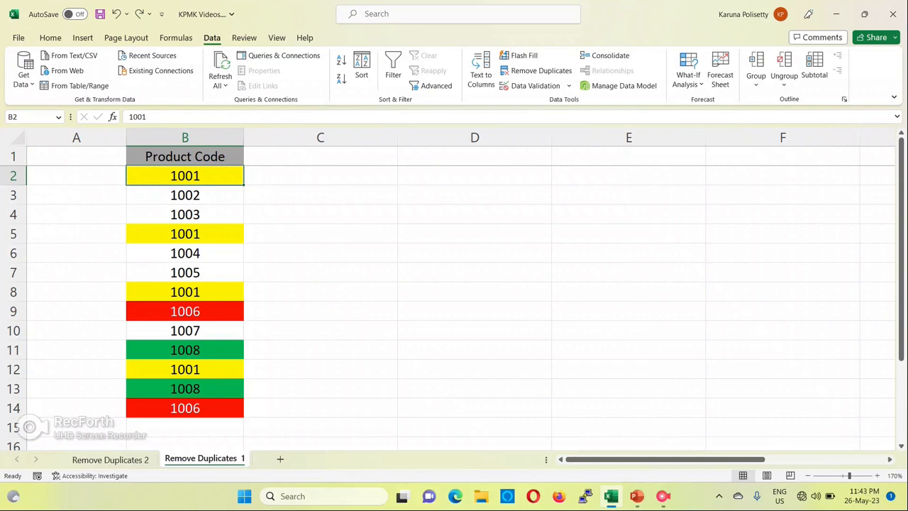
{"action": "key", "text": "alt"}
{"action": "key", "text": "a"}
{"action": "key", "text": "m"}
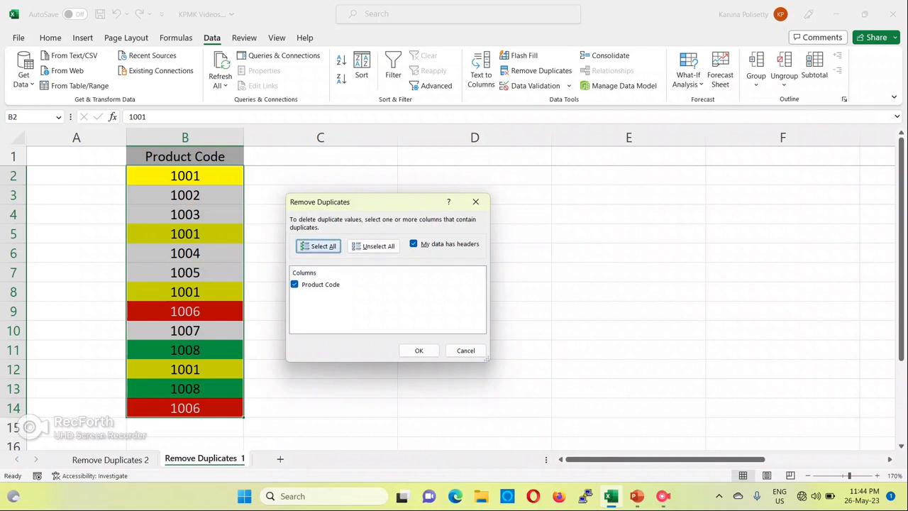
{"action": "left_click", "coordinate": [374, 246]}
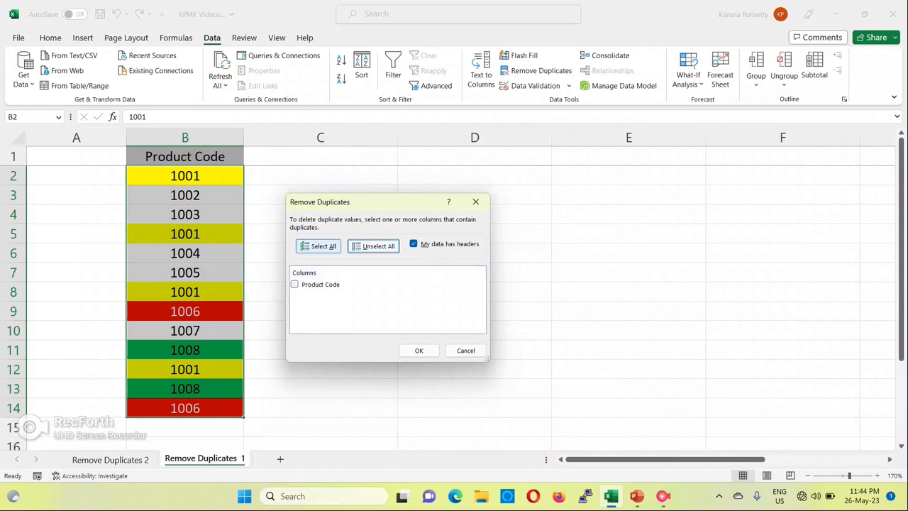
{"action": "left_click", "coordinate": [318, 246]}
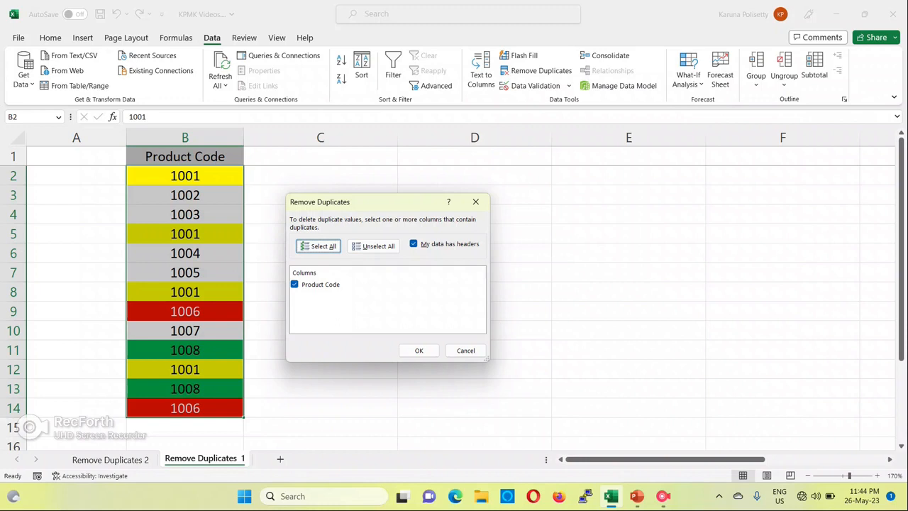
{"action": "left_click", "coordinate": [419, 351]}
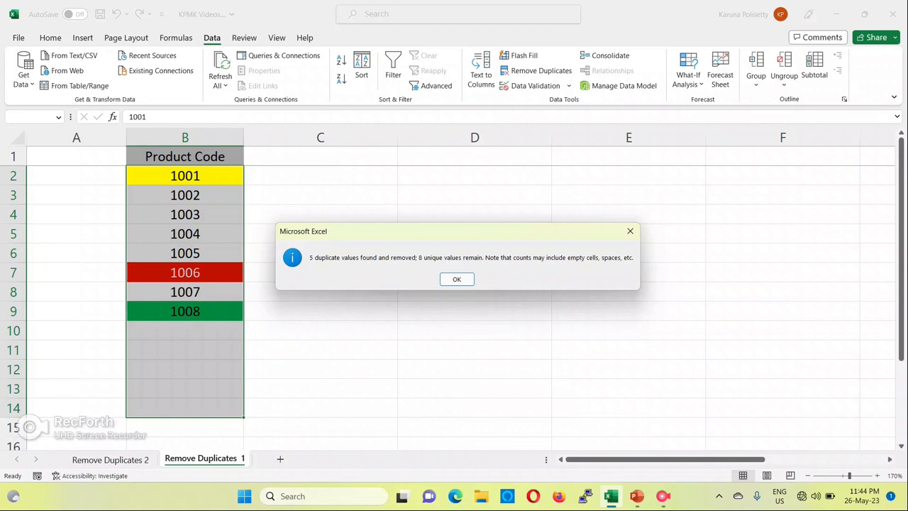
{"action": "key", "text": "Return"}
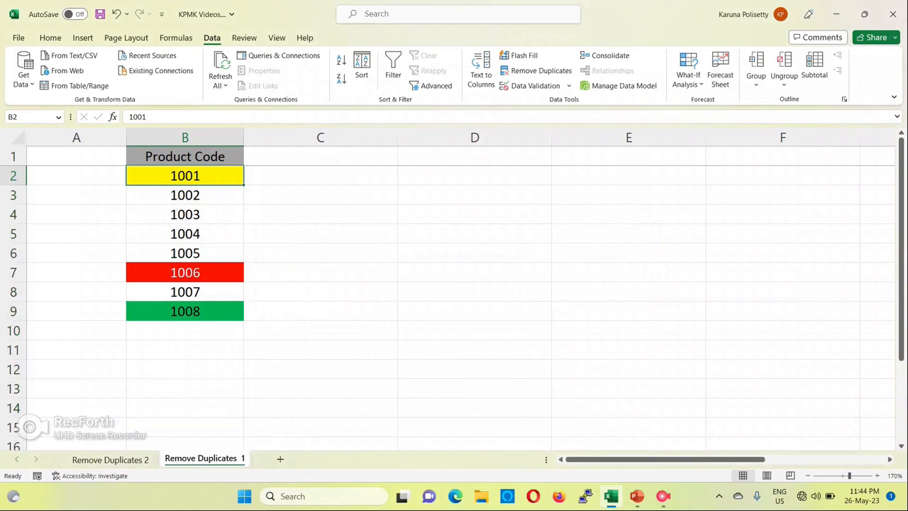
Remove duplicate rows on the Remove Duplicates 2 sheet, comparing both Product Code and Product Name
{"action": "key", "text": "ctrl+Page_Up"}
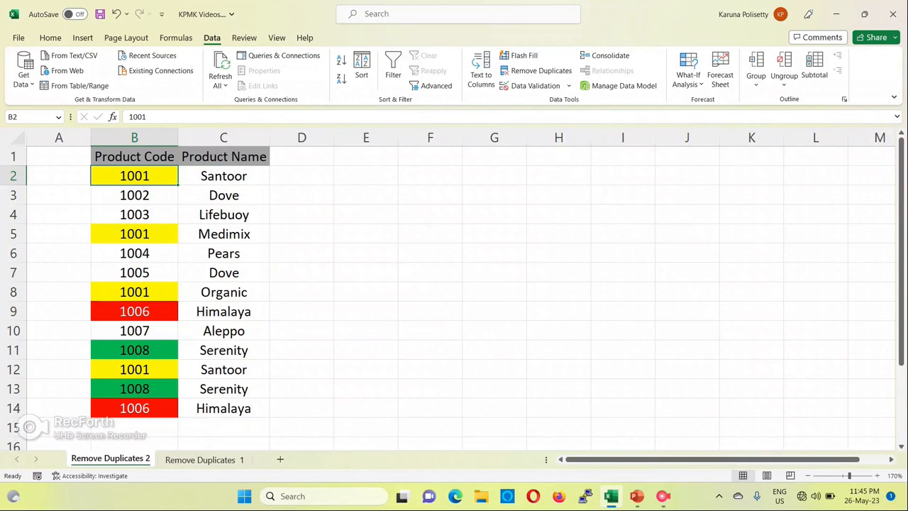
{"action": "key", "text": "alt"}
{"action": "key", "text": "a"}
{"action": "key", "text": "m"}
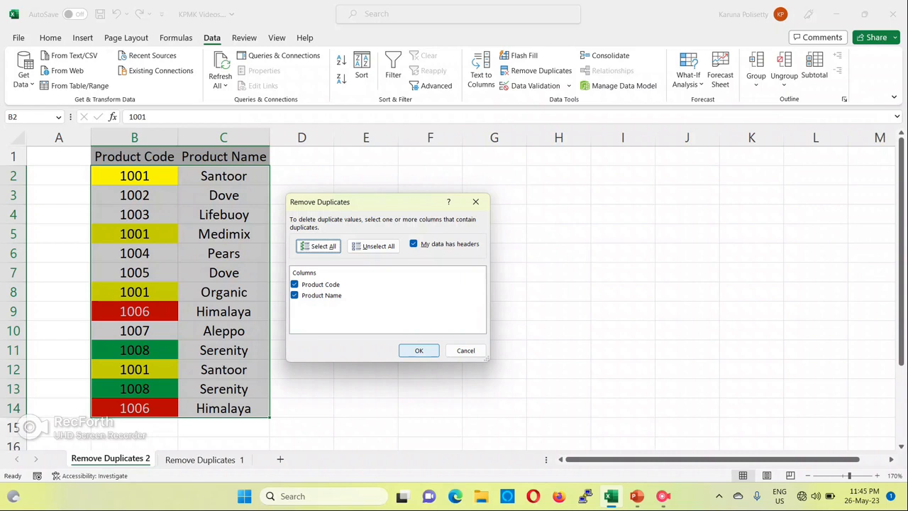
{"action": "left_click", "coordinate": [419, 351]}
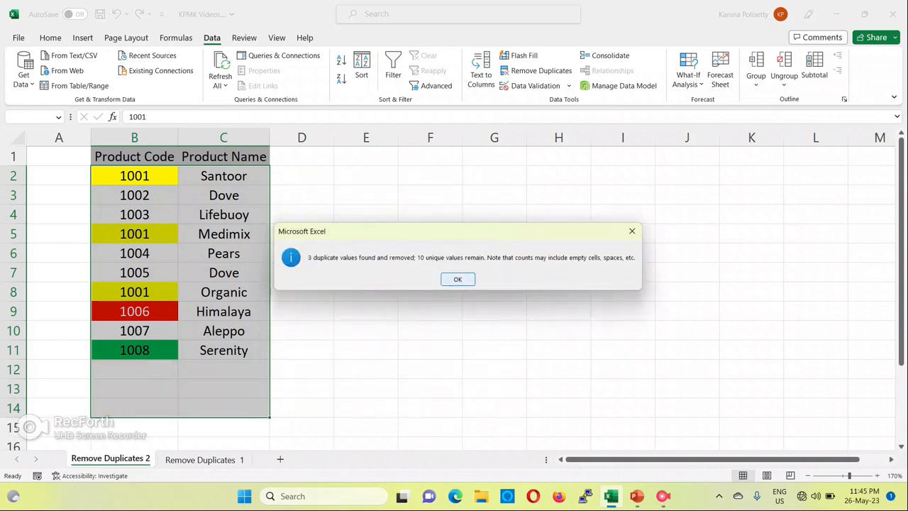
{"action": "left_click", "coordinate": [455, 279]}
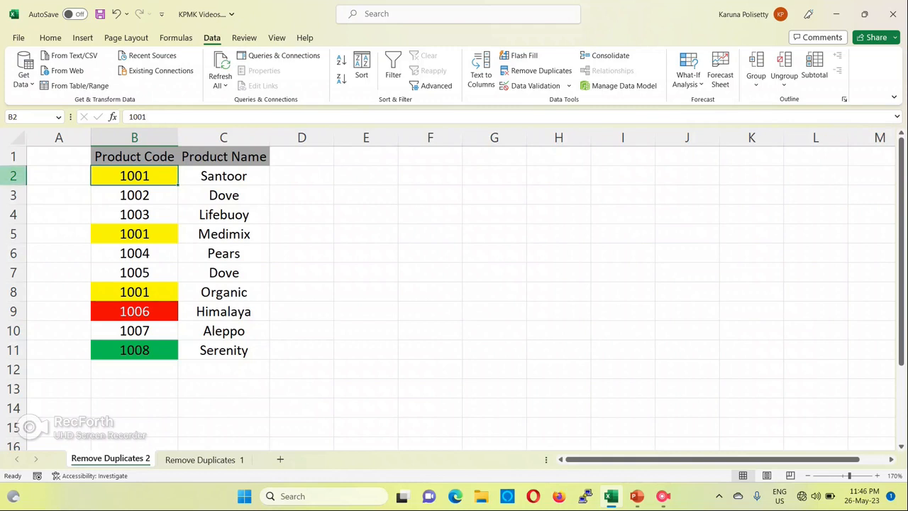
Check the product names in the code 1001 rows 2, 5 and 8, and undo the duplicate removal
{"action": "left_click", "coordinate": [13, 176]}
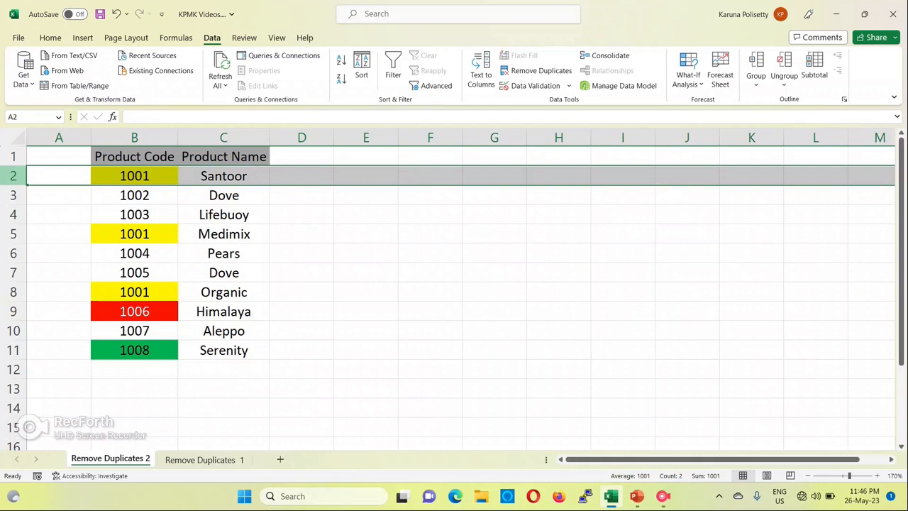
{"action": "left_click", "coordinate": [21, 234]}
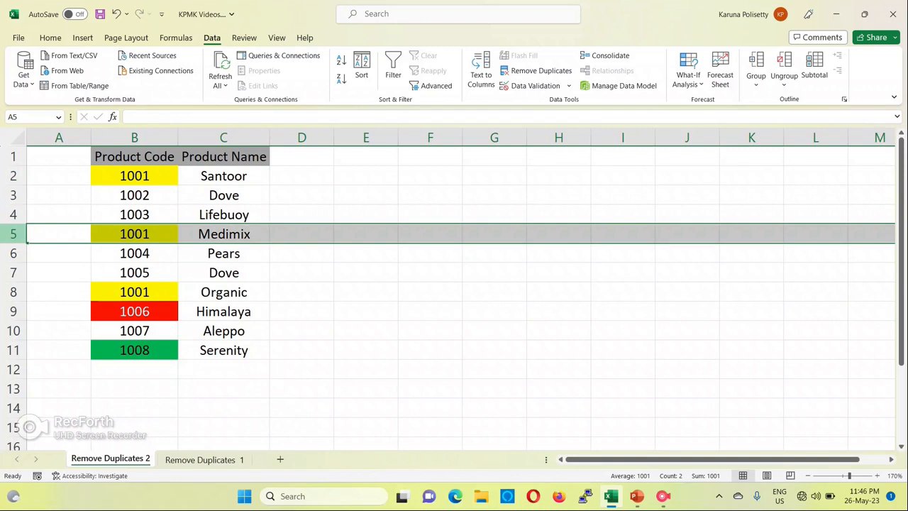
{"action": "left_click", "coordinate": [14, 291]}
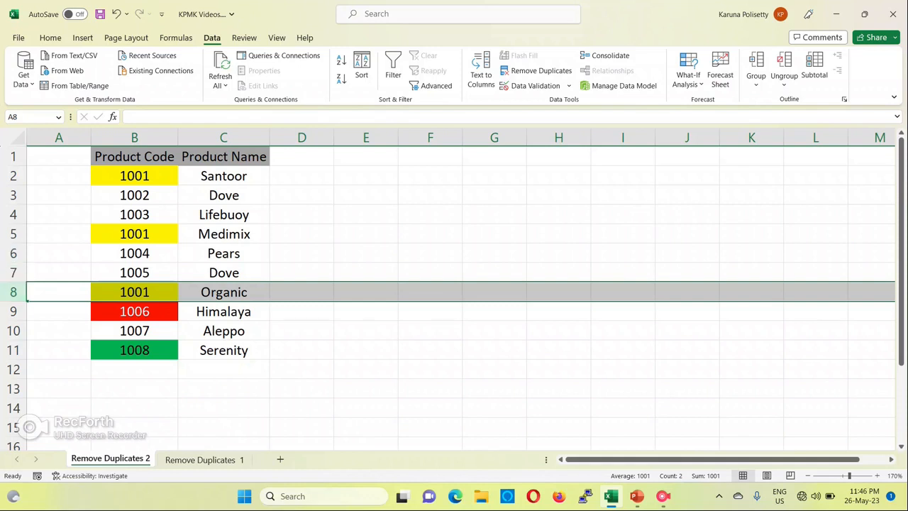
{"action": "left_click", "coordinate": [134, 157]}
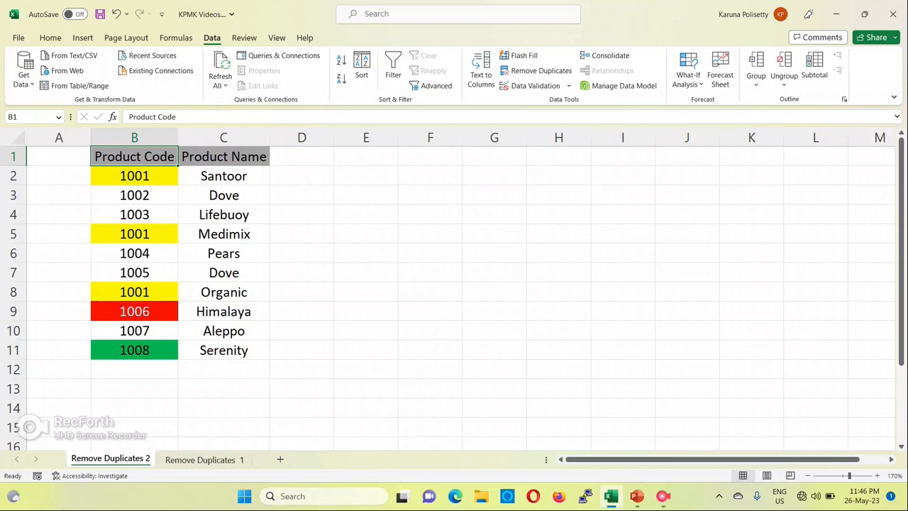
{"action": "key", "text": "ctrl+z"}
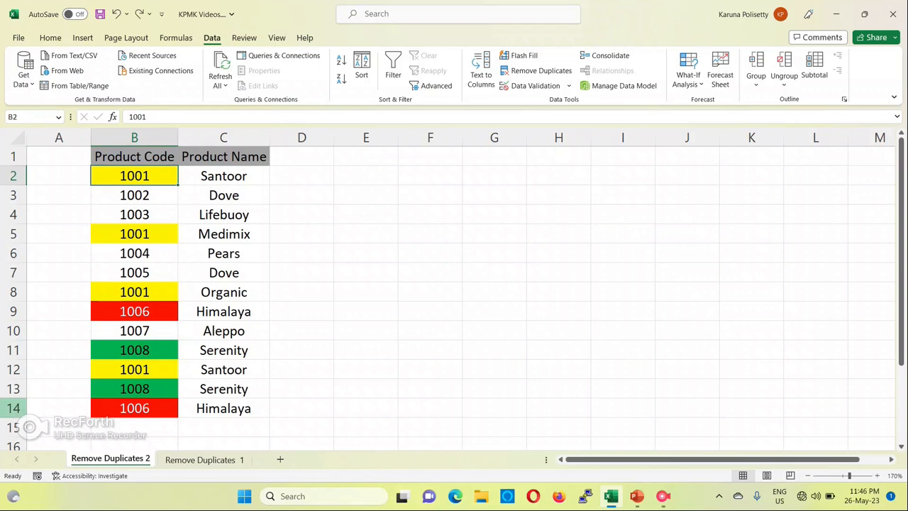
Compare row 14 with row 9 and row 2 with row 12 for matching product codes and names
{"action": "left_click", "coordinate": [12, 408]}
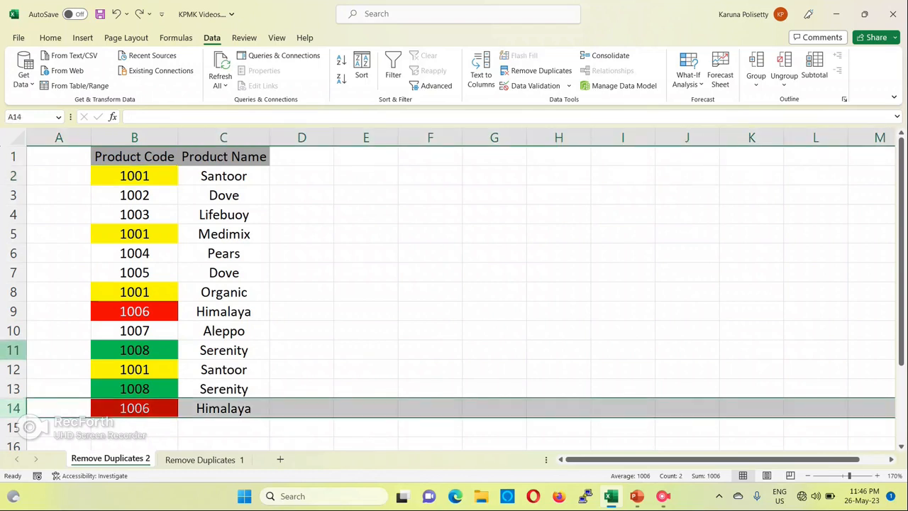
{"action": "left_click", "coordinate": [13, 312]}
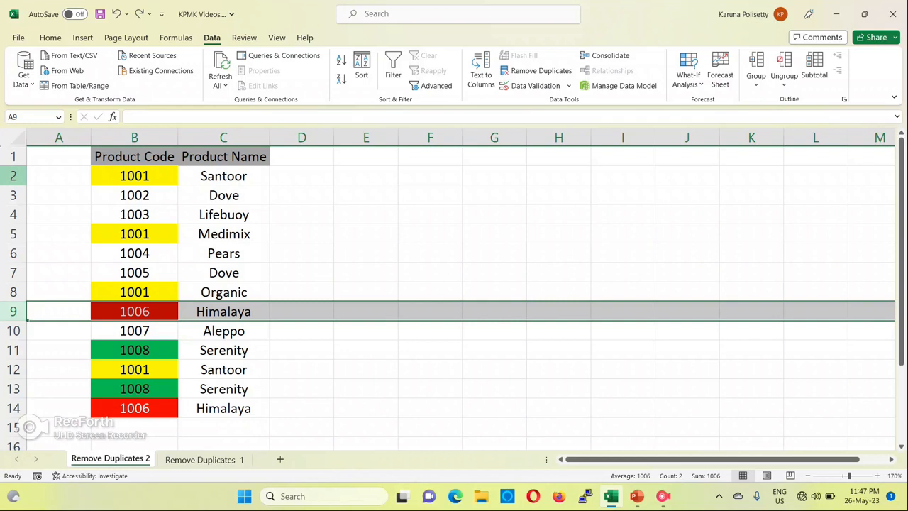
{"action": "left_click", "coordinate": [13, 176]}
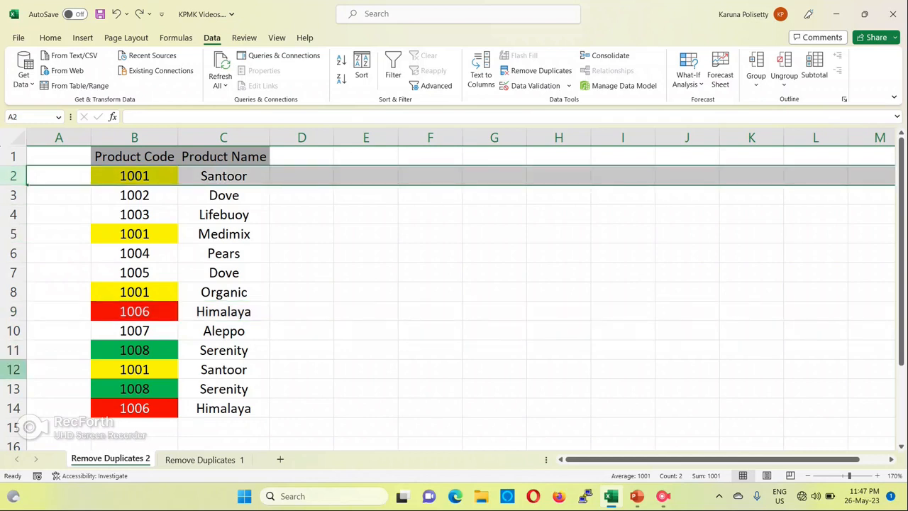
{"action": "left_click", "coordinate": [13, 370]}
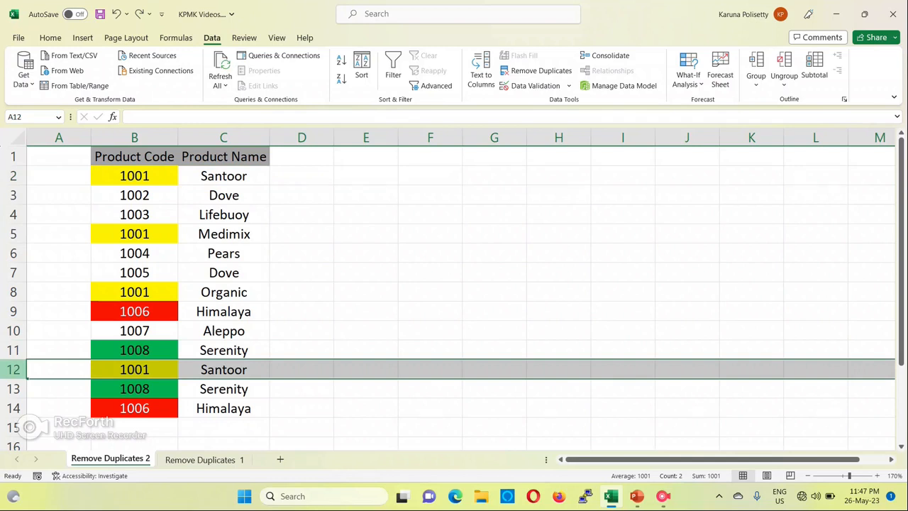
Run Remove Duplicates on the table again with both Product Code and Product Name selected
{"action": "key", "text": "Up"}
{"action": "key", "text": "Right"}
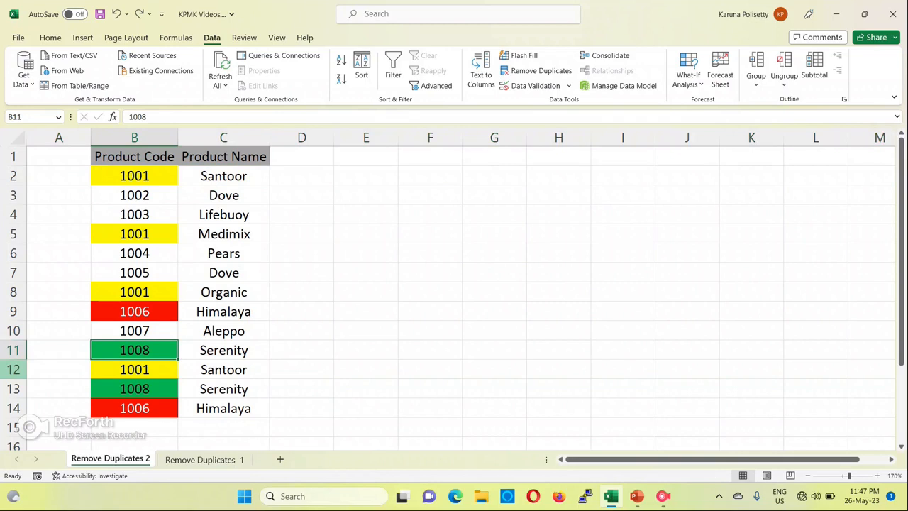
{"action": "key", "text": "ctrl+Up"}
{"action": "key", "text": "alt+a"}
{"action": "key", "text": "m"}
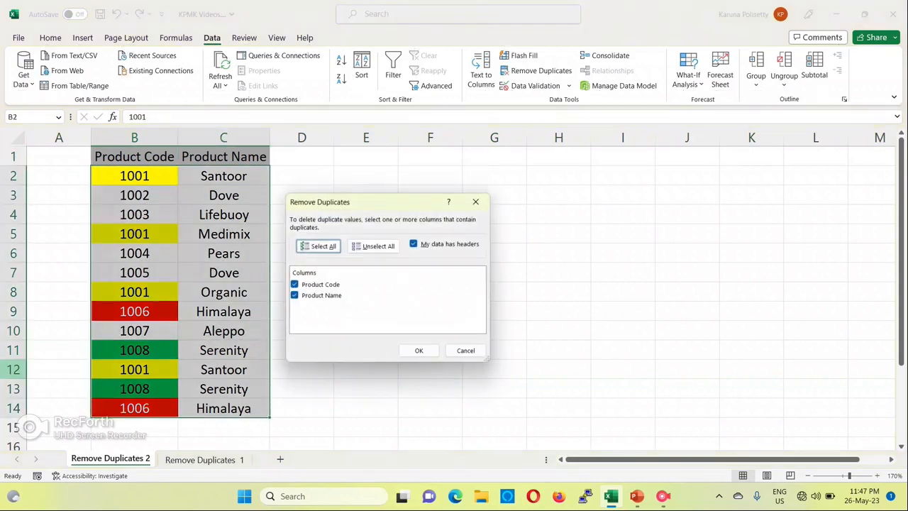
{"action": "left_click", "coordinate": [418, 350]}
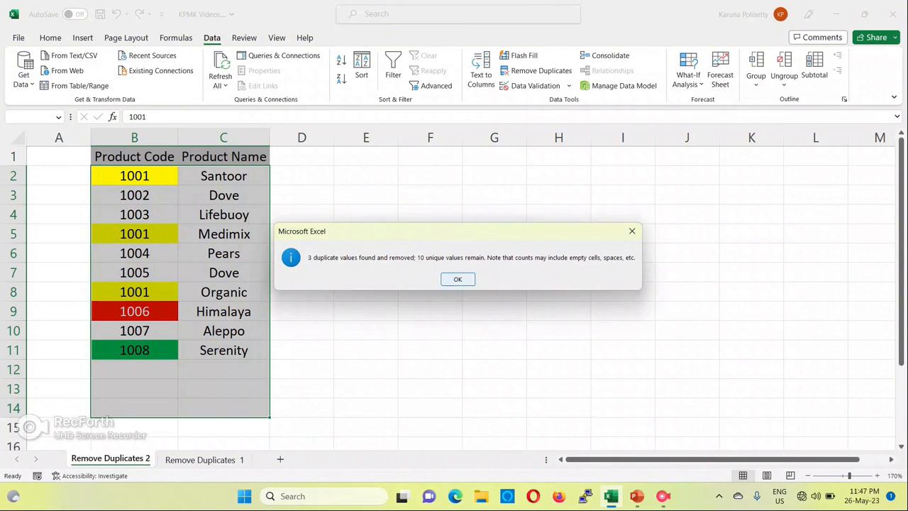
{"action": "left_click", "coordinate": [458, 280]}
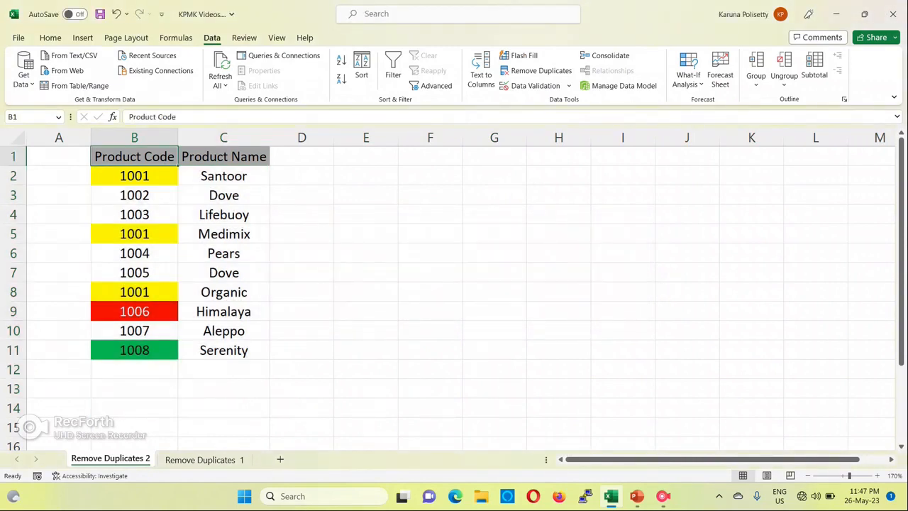
Add filters to the table headers and filter Product Code to show only 1001
{"action": "key", "text": "Down"}
{"action": "key", "text": "Up"}
{"action": "key", "text": "alt+shift"}
{"action": "key", "text": "ctrl+shift+l"}
{"action": "key", "text": "alt+Down"}
{"action": "key", "text": "Up"}
{"action": "key", "text": "Up"}
{"action": "key", "text": "Up"}
{"action": "key", "text": "space"}
{"action": "key", "text": "Down"}
{"action": "key", "text": "space"}
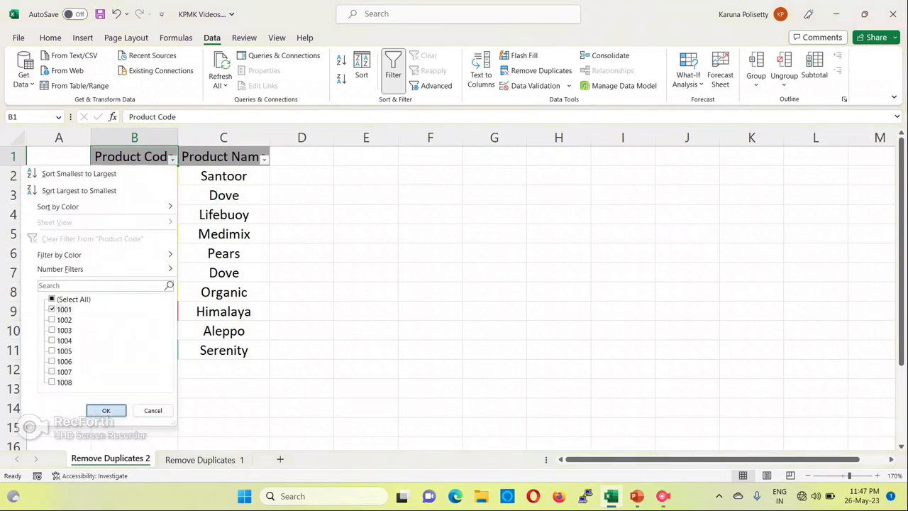
{"action": "key", "text": "Return"}
{"action": "key", "text": "Down"}
{"action": "key", "text": "Up"}
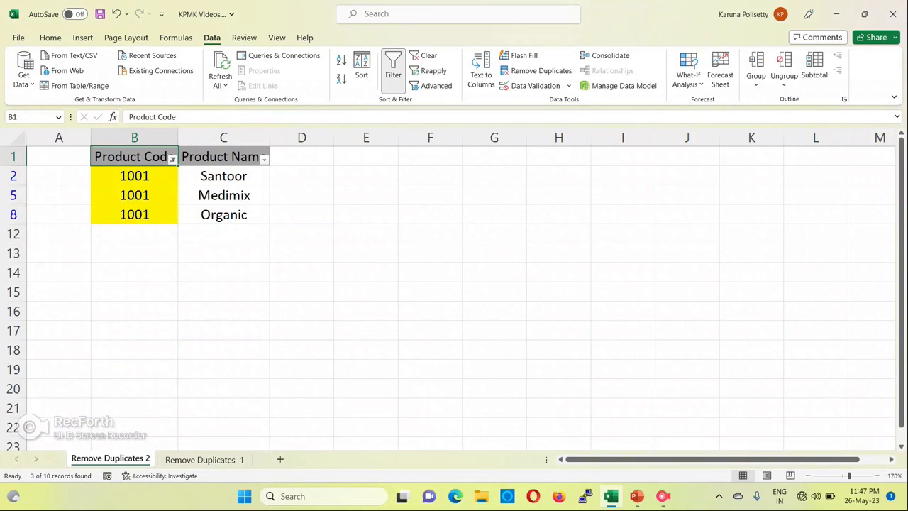
Turn off the table filter and undo the duplicate removal based on both columns
{"action": "key", "text": "ctrl+shift+l"}
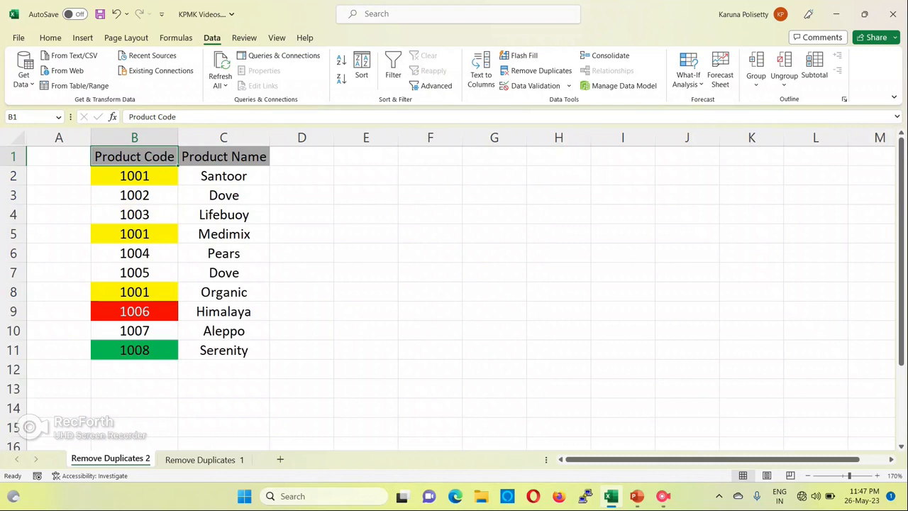
{"action": "key", "text": "ctrl+z"}
{"action": "key", "text": "ctrl+z"}
{"action": "key", "text": "ctrl+z"}
{"action": "key", "text": "ctrl+z"}
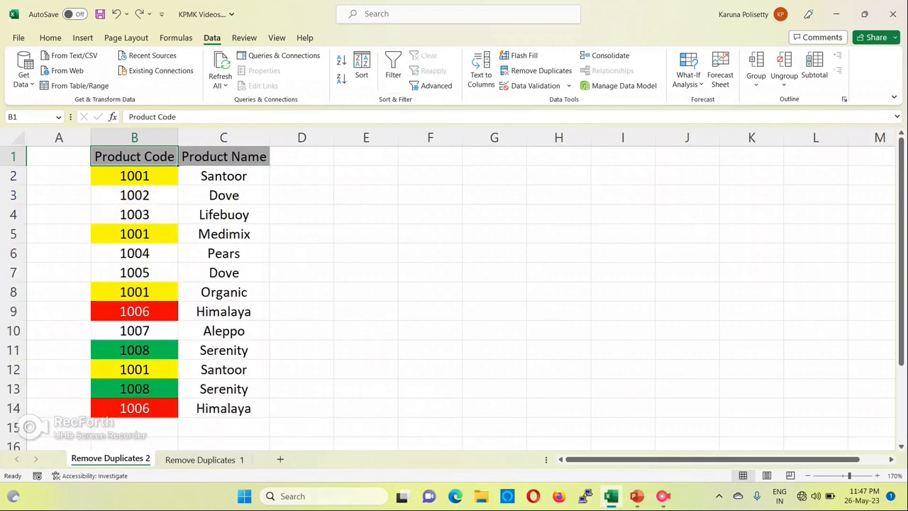
Remove duplicate rows from the table based on Product Code only, excluding Product Name from the comparison
{"action": "key", "text": "alt"}
{"action": "key", "text": "a"}
{"action": "key", "text": "m"}
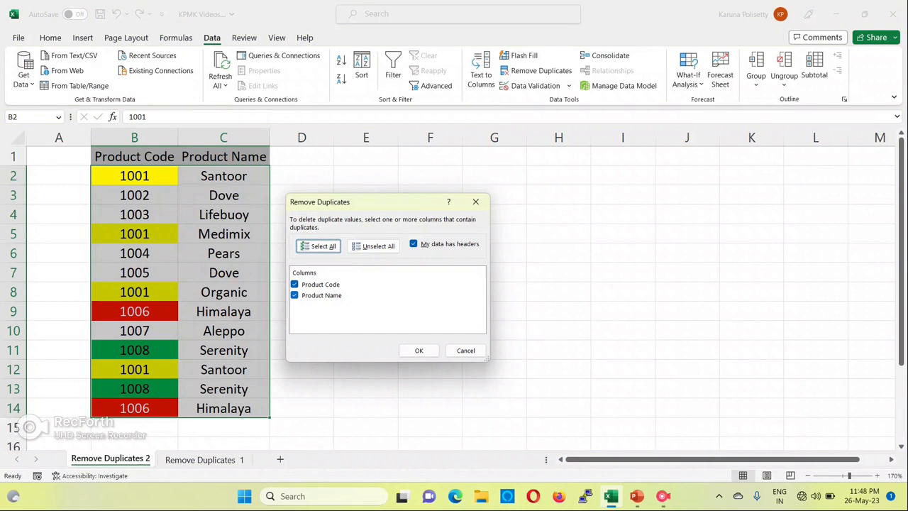
{"action": "left_click", "coordinate": [294, 296]}
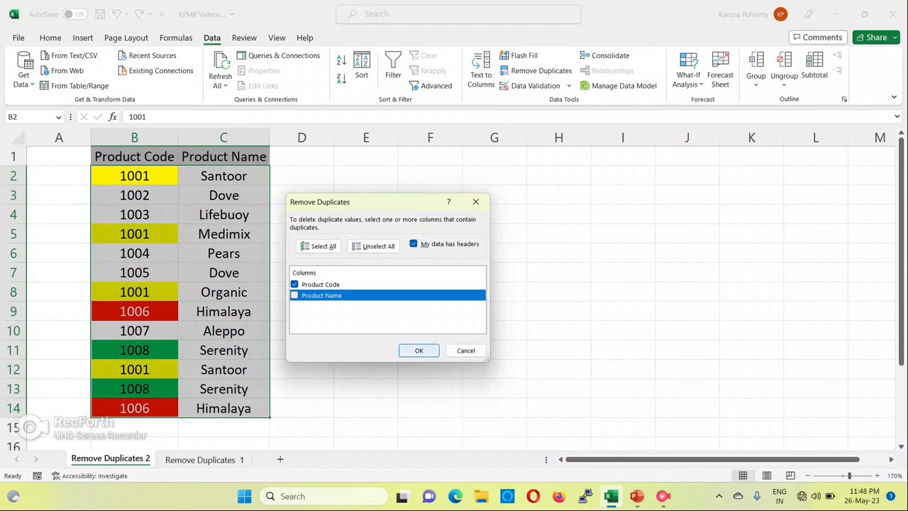
{"action": "left_click", "coordinate": [419, 351]}
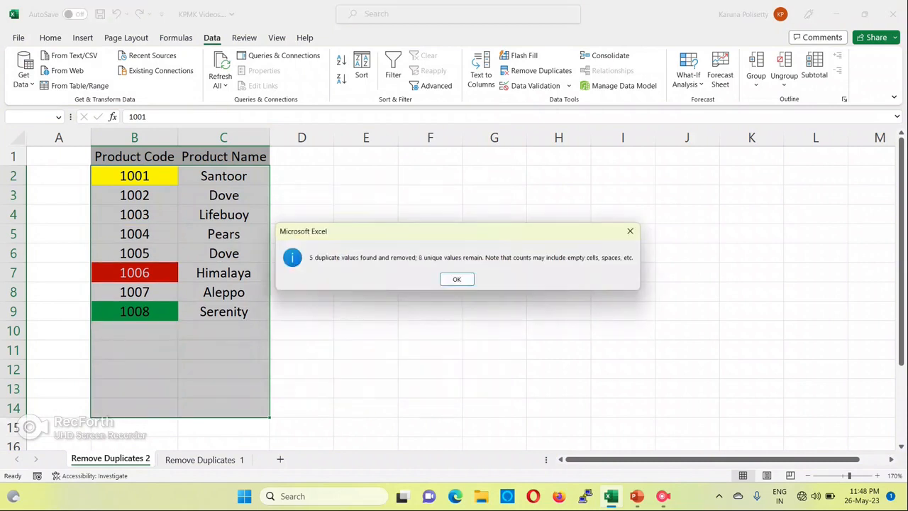
{"action": "key", "text": "Return"}
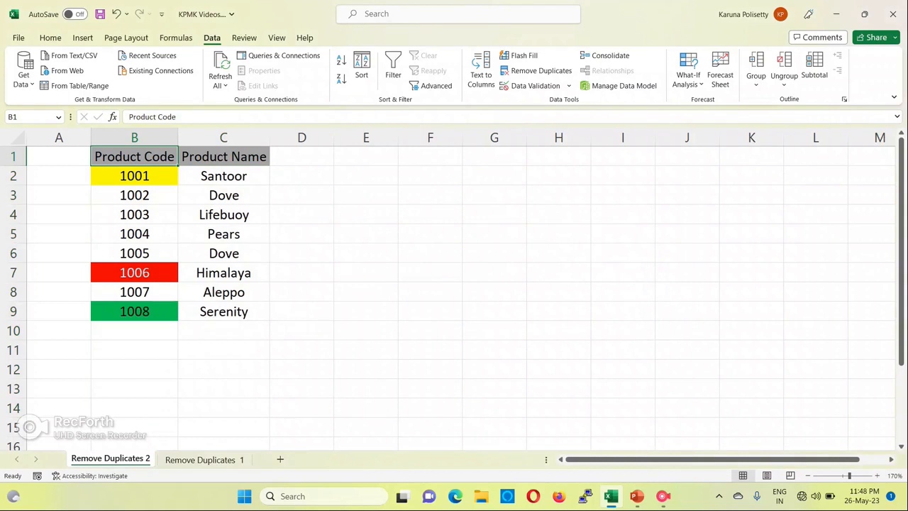
Examine the product code and product name kept in row 2 for code 1001
{"action": "left_click", "coordinate": [135, 176]}
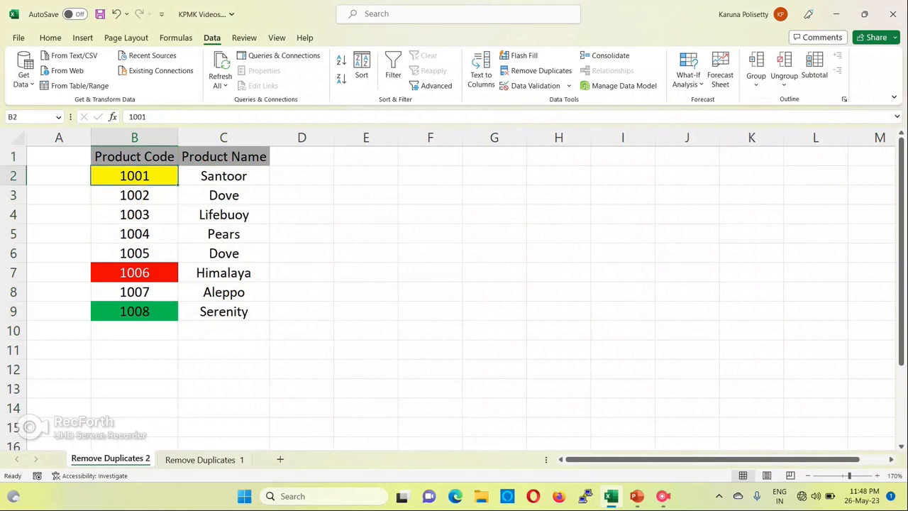
{"action": "left_click", "coordinate": [135, 157]}
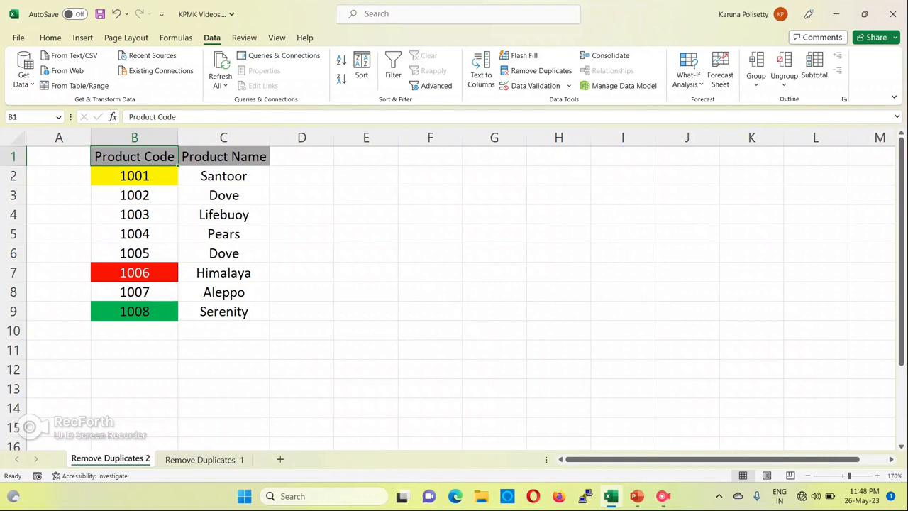
{"action": "left_click", "coordinate": [134, 176]}
{"action": "left_click", "coordinate": [224, 176]}
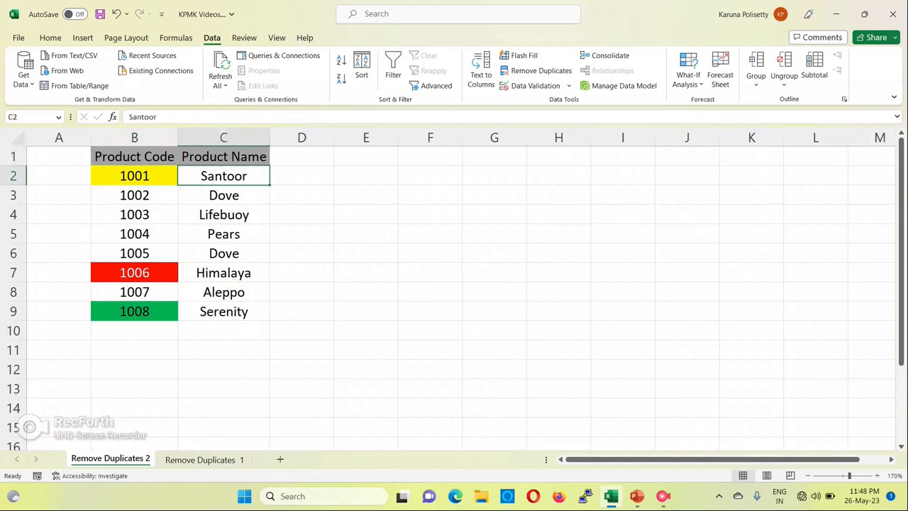
{"action": "left_click", "coordinate": [134, 176]}
{"action": "left_click", "coordinate": [224, 176]}
{"action": "left_click", "coordinate": [134, 176]}
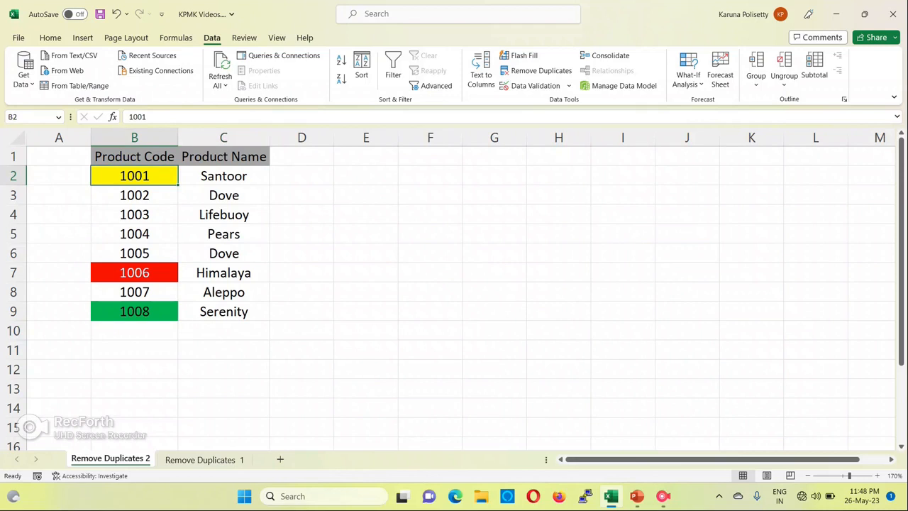
Examine the highlighted rows for product codes 1001, 1006 and 1008 in the deduplicated table, row by row
{"action": "left_click", "coordinate": [134, 157]}
{"action": "left_click", "coordinate": [134, 176]}
{"action": "left_click", "coordinate": [134, 157]}
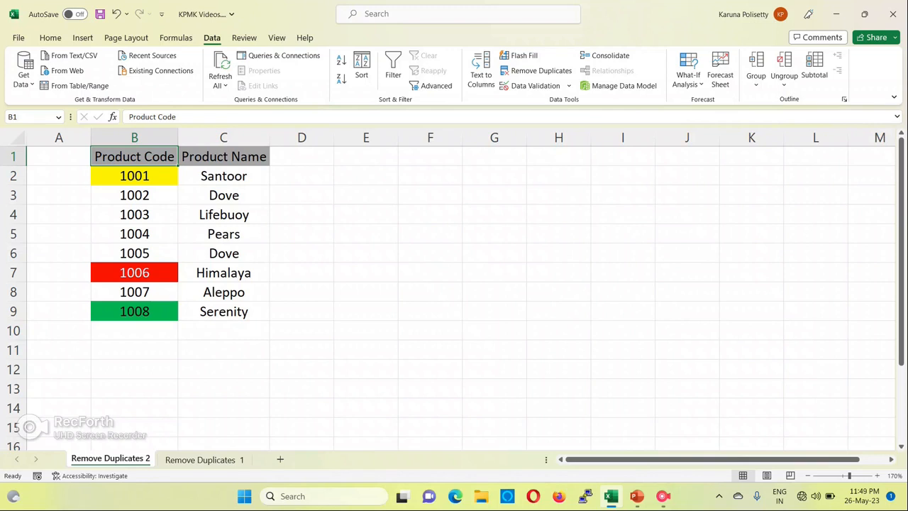
{"action": "key", "text": "Down"}
{"action": "key", "text": "shift+space"}
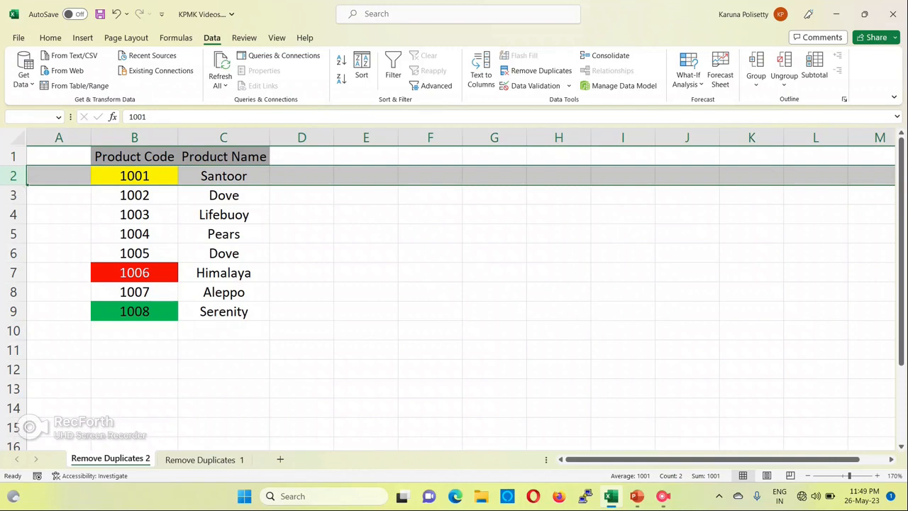
{"action": "key", "text": "Down"}
{"action": "key", "text": "Down"}
{"action": "key", "text": "Down"}
{"action": "key", "text": "Down"}
{"action": "key", "text": "Down"}
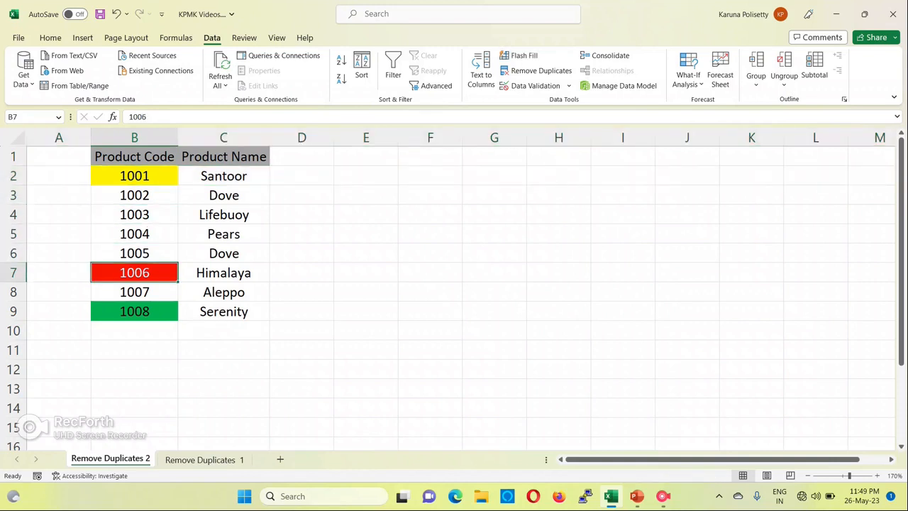
{"action": "key", "text": "Down"}
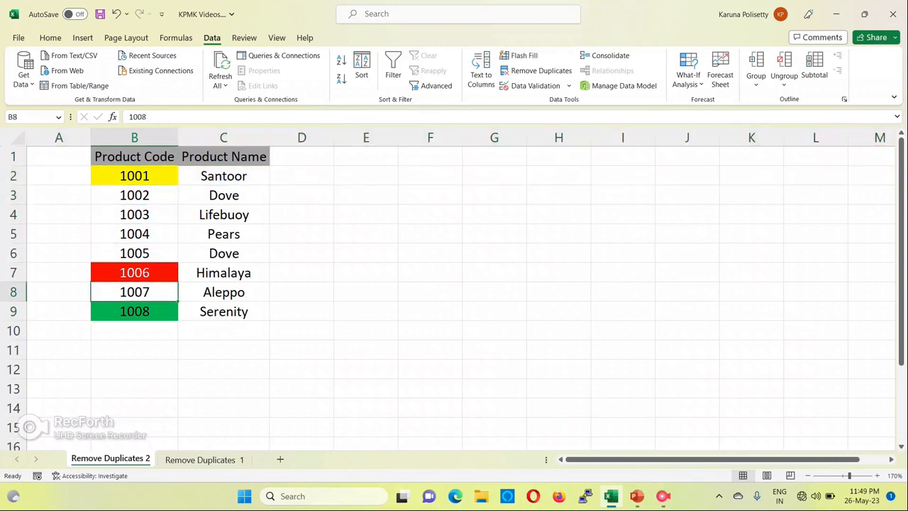
{"action": "key", "text": "Up"}
{"action": "key", "text": "shift+space"}
{"action": "key", "text": "Down"}
{"action": "key", "text": "Down"}
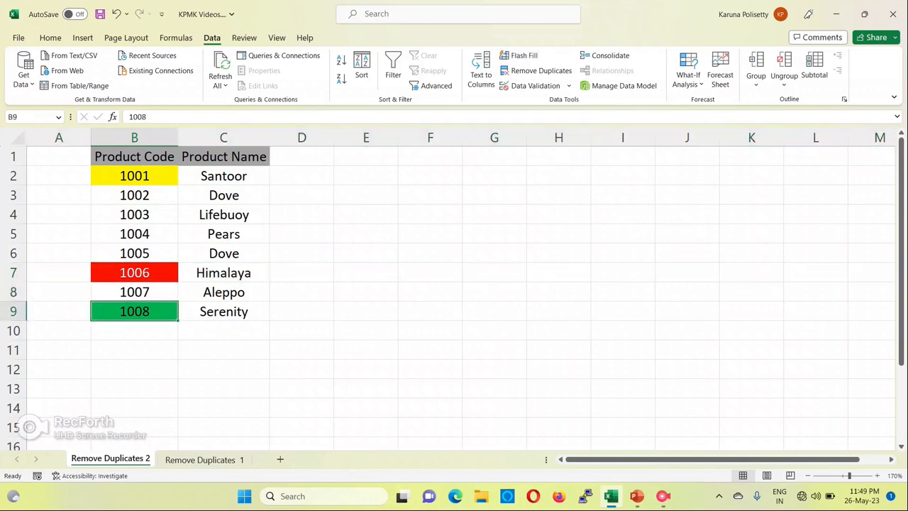
{"action": "key", "text": "shift+space"}
Return to the header row and review the Product Code and Product Name headers as the columns available for comparison
{"action": "key", "text": "Up"}
{"action": "key", "text": "Up"}
{"action": "key", "text": "Up"}
{"action": "key", "text": "Up"}
{"action": "key", "text": "Up"}
{"action": "key", "text": "Up"}
{"action": "key", "text": "Up"}
{"action": "key", "text": "Up"}
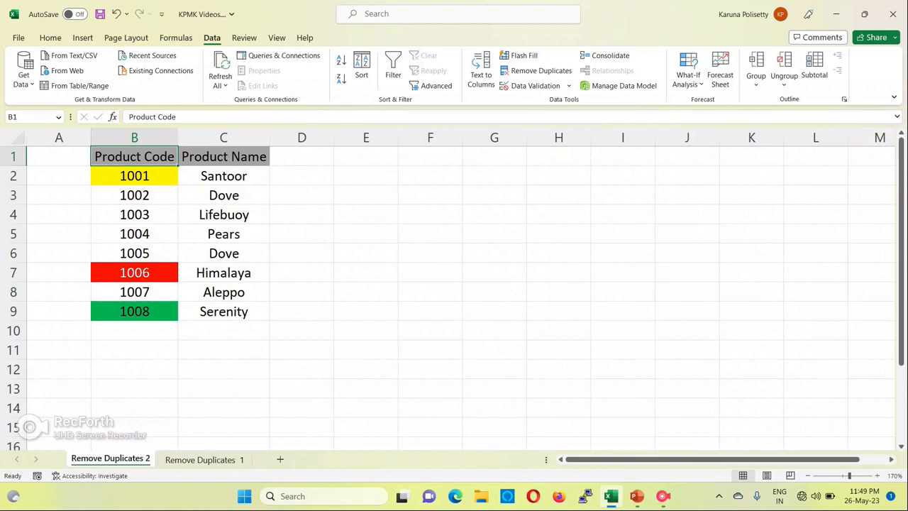
{"action": "key", "text": "Right"}
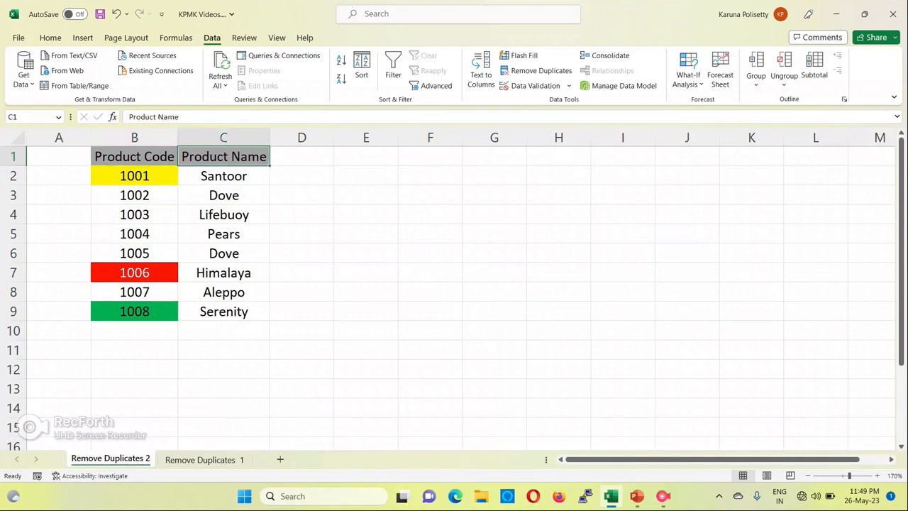
{"action": "key", "text": "Left"}
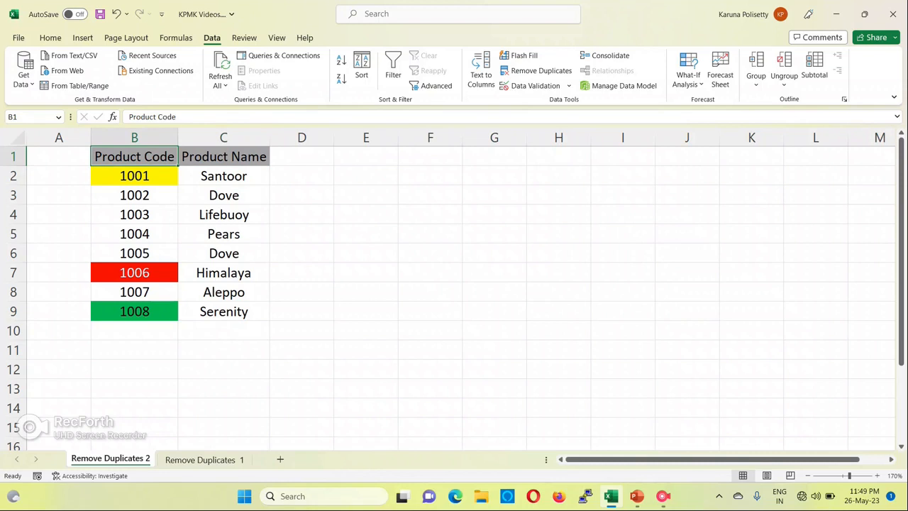
{"action": "key", "text": "Right"}
{"action": "key", "text": "Left"}
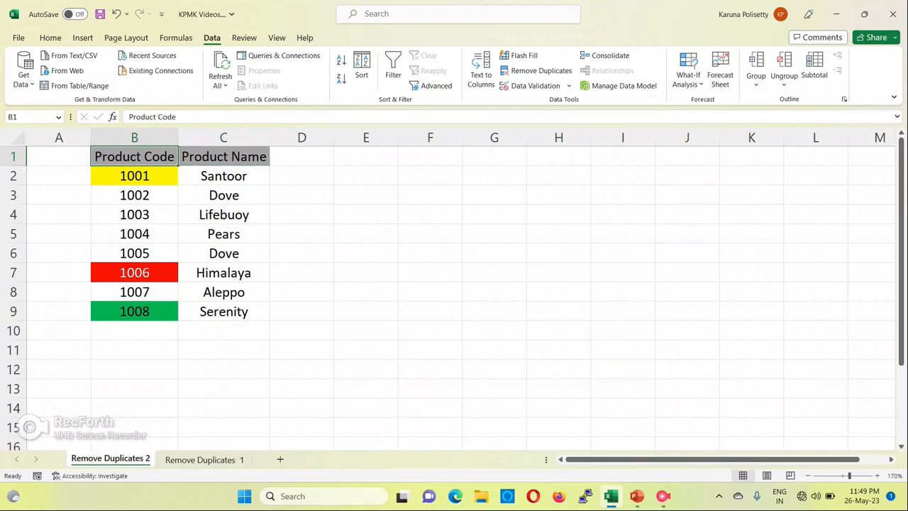